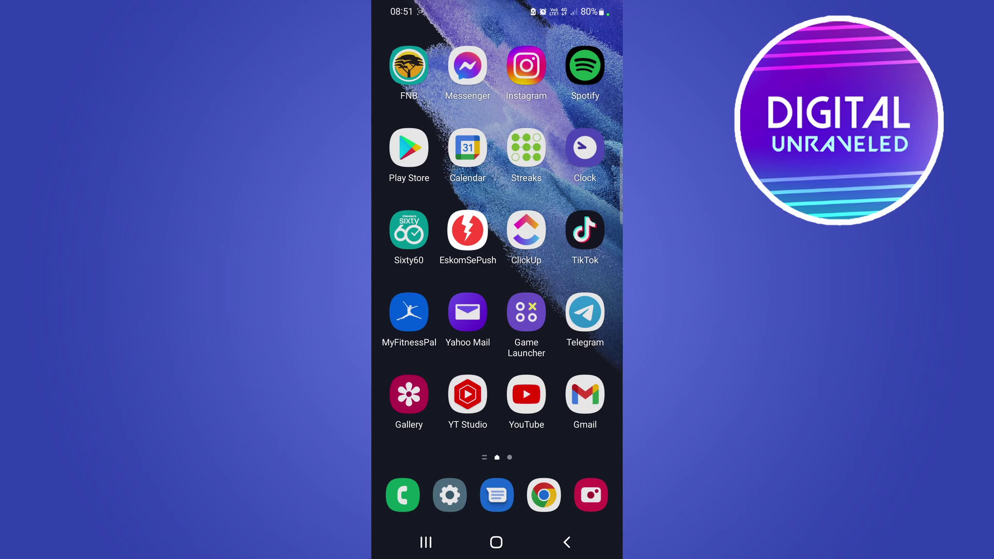
Step: Launch Spotify from the Android home screen to reach its home feed
{"action": "left_click", "coordinate": [584, 66]}
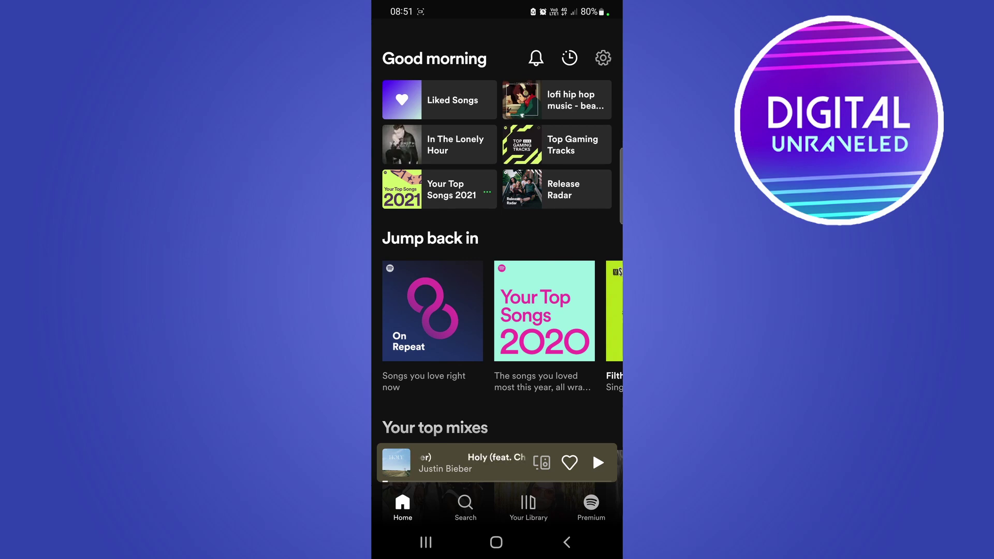
Step: Choose Equalizer in Spotify's Settings, bringing up the volume-change warning
{"action": "left_click", "coordinate": [603, 57]}
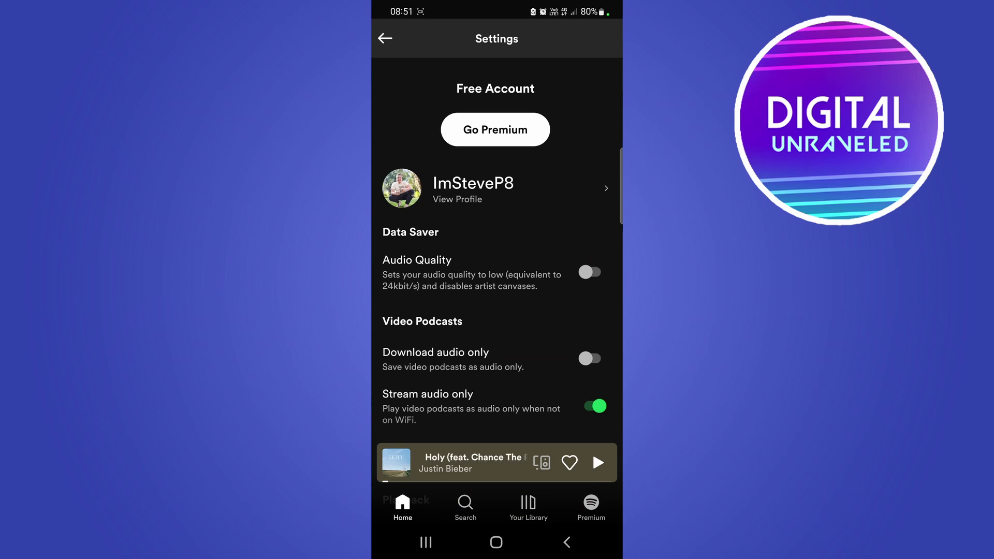
{"action": "scroll", "coordinate": [497, 272], "scroll_direction": "down", "scroll_amount": 3}
{"action": "scroll", "coordinate": [498, 272], "scroll_direction": "down", "scroll_amount": 3}
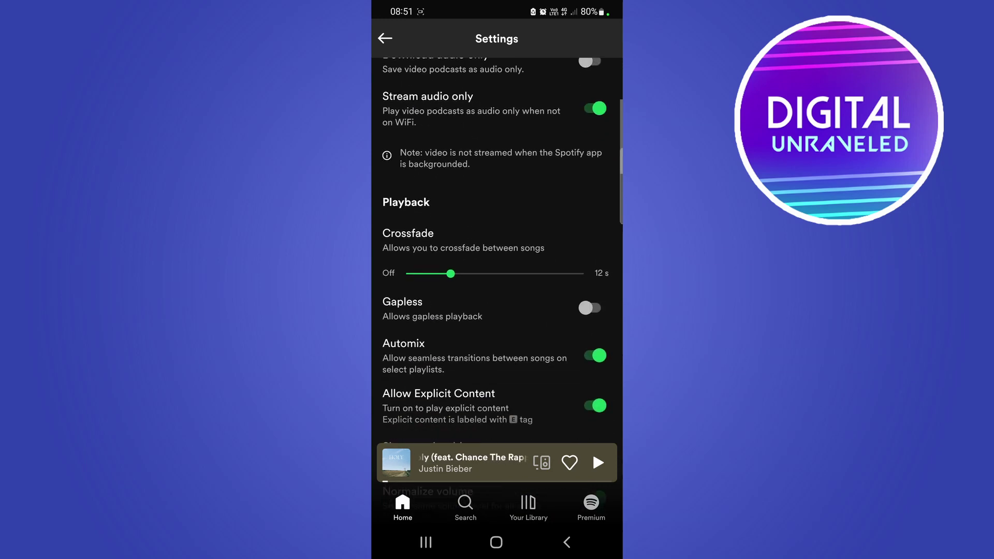
{"action": "scroll", "coordinate": [497, 272], "scroll_direction": "down", "scroll_amount": 3}
{"action": "scroll", "coordinate": [497, 272], "scroll_direction": "down", "scroll_amount": 3}
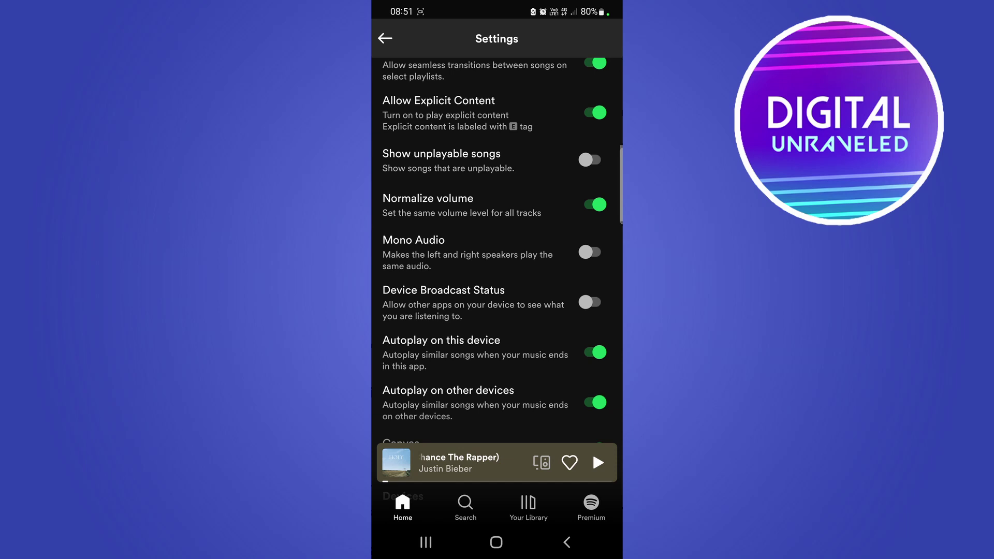
{"action": "scroll", "coordinate": [497, 272], "scroll_direction": "down", "scroll_amount": 3}
{"action": "scroll", "coordinate": [497, 272], "scroll_direction": "down", "scroll_amount": 5}
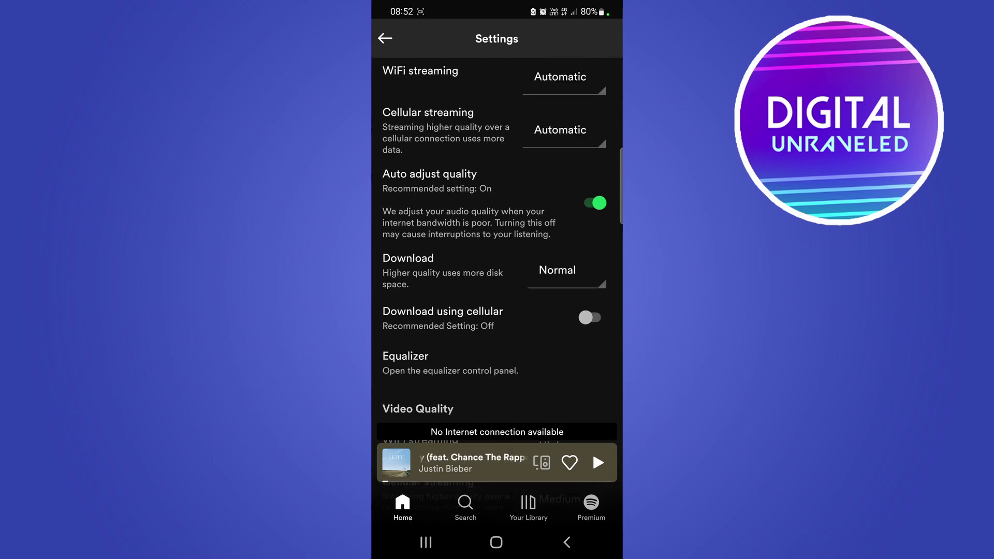
{"action": "left_click", "coordinate": [451, 363]}
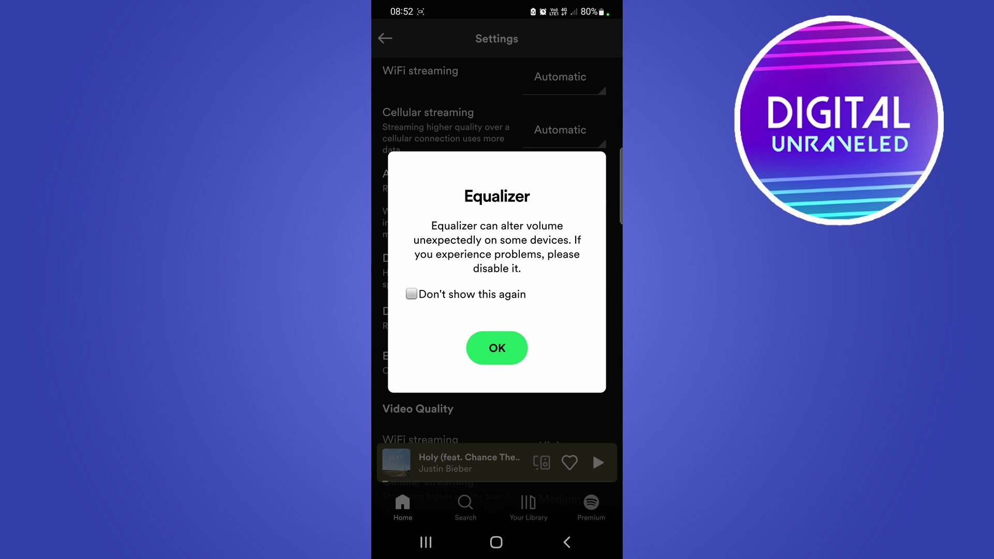
Step: Accept the equalizer warning and open Samsung's Equaliser, showing the Normal preset
{"action": "left_click", "coordinate": [496, 348]}
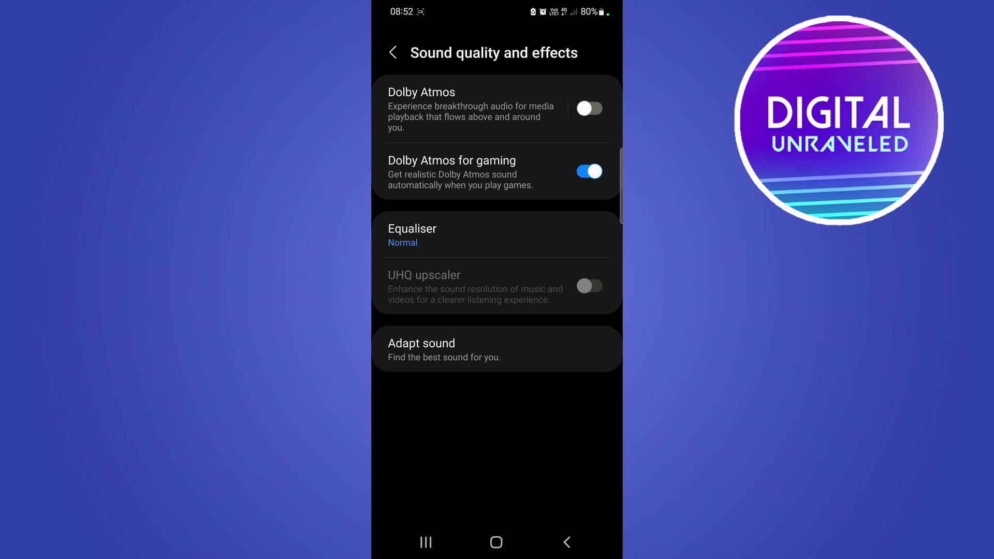
{"action": "left_click", "coordinate": [412, 234]}
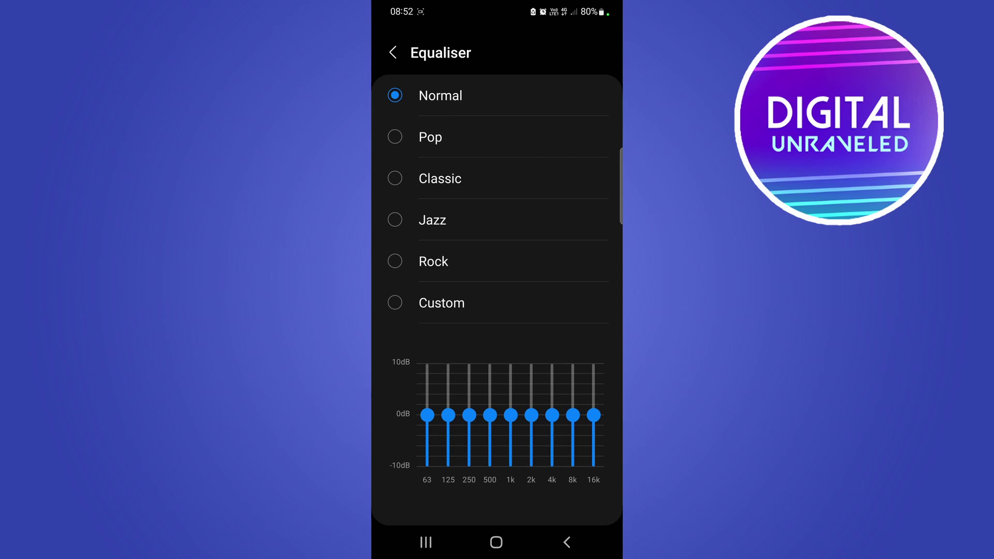
Step: Lower 63 Hz to about -5 dB, then sample Rock, Jazz, Classic and Pop, ending on Rock
{"action": "mouse_move", "coordinate": [427, 415]}
{"action": "left_mouse_down"}
{"action": "mouse_move", "coordinate": [427, 435]}
{"action": "mouse_move", "coordinate": [428, 399]}
{"action": "mouse_move", "coordinate": [428, 442]}
{"action": "mouse_move", "coordinate": [428, 421]}
{"action": "left_mouse_up"}
{"action": "left_click", "coordinate": [434, 261]}
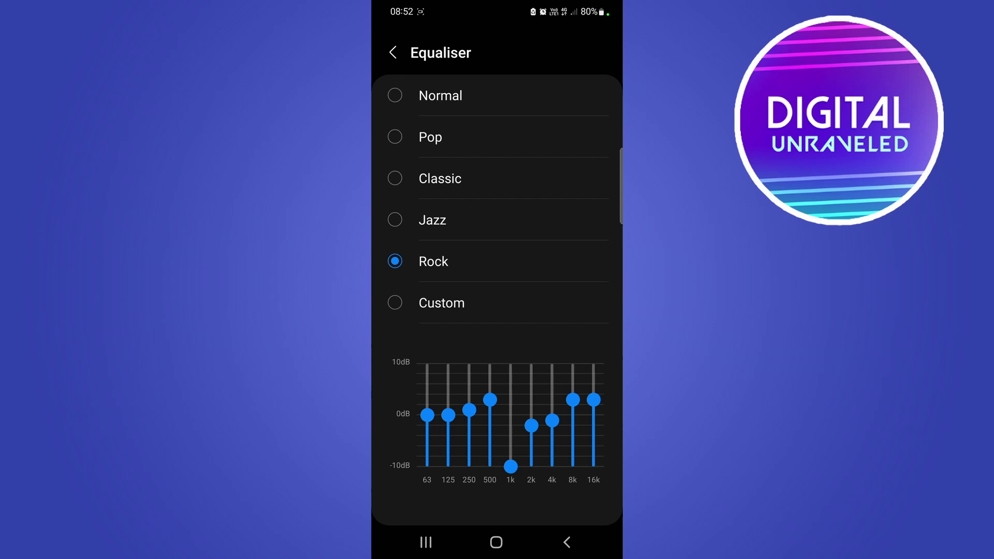
{"action": "left_click", "coordinate": [433, 220]}
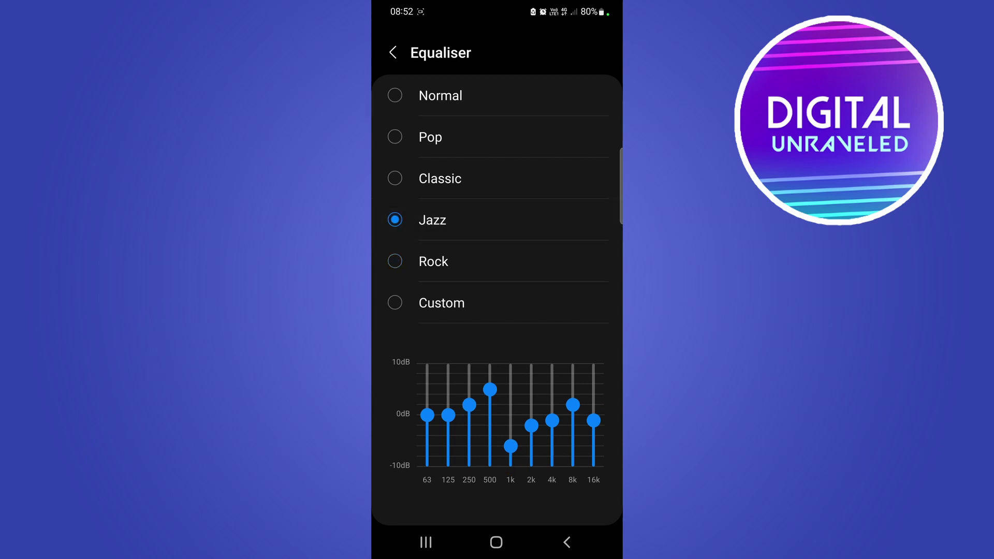
{"action": "left_click", "coordinate": [440, 178]}
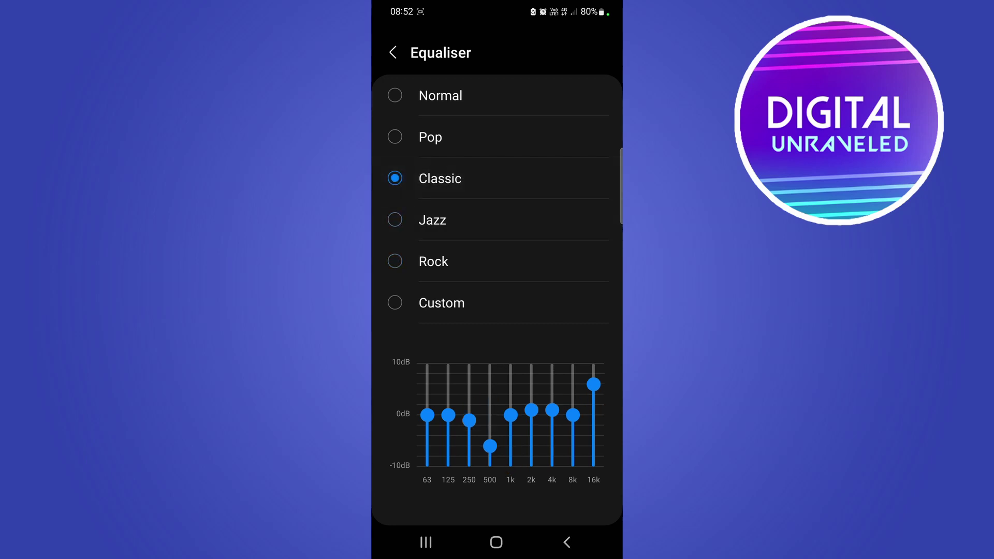
{"action": "left_click", "coordinate": [431, 136]}
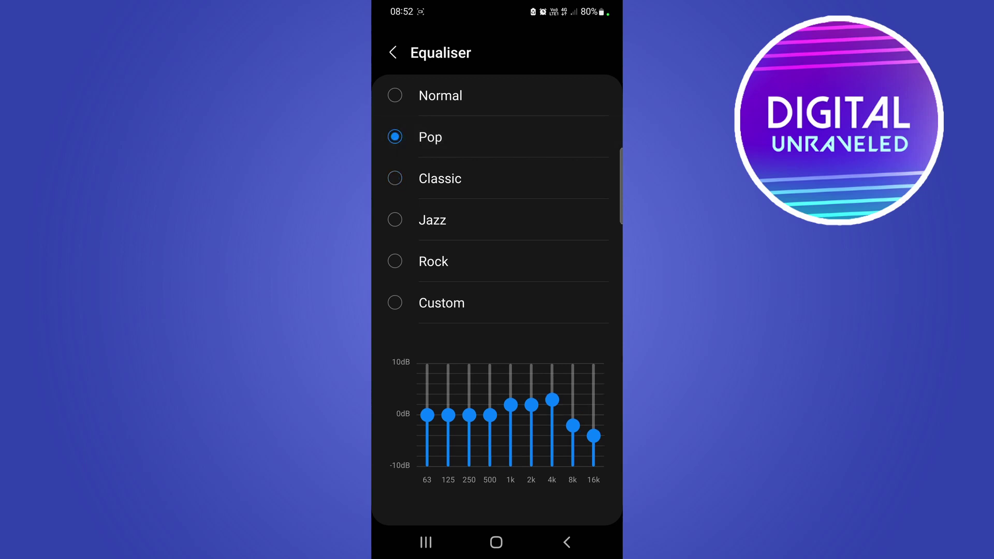
{"action": "left_click", "coordinate": [433, 261]}
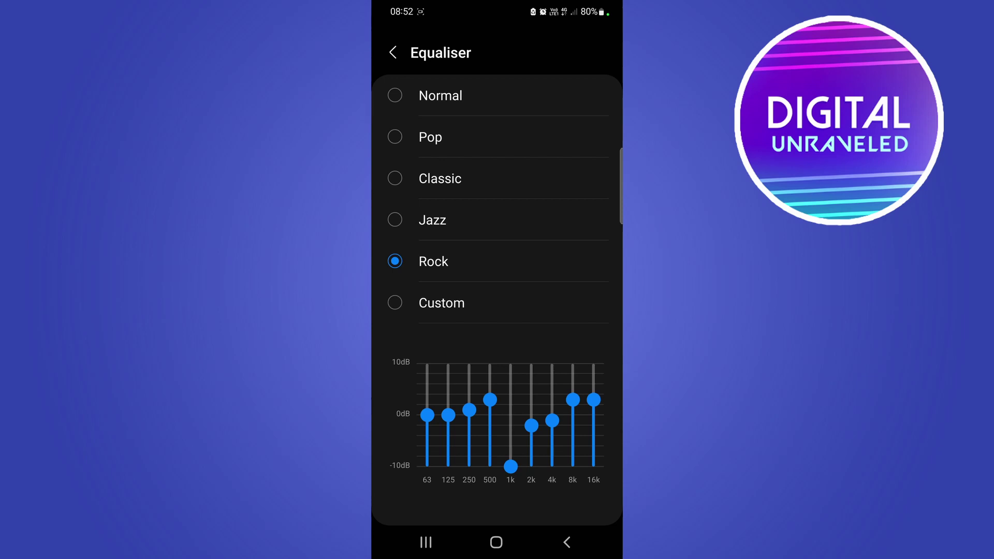
Step: Select the Normal equaliser preset so every band returns to 0 dB
{"action": "left_click", "coordinate": [440, 96]}
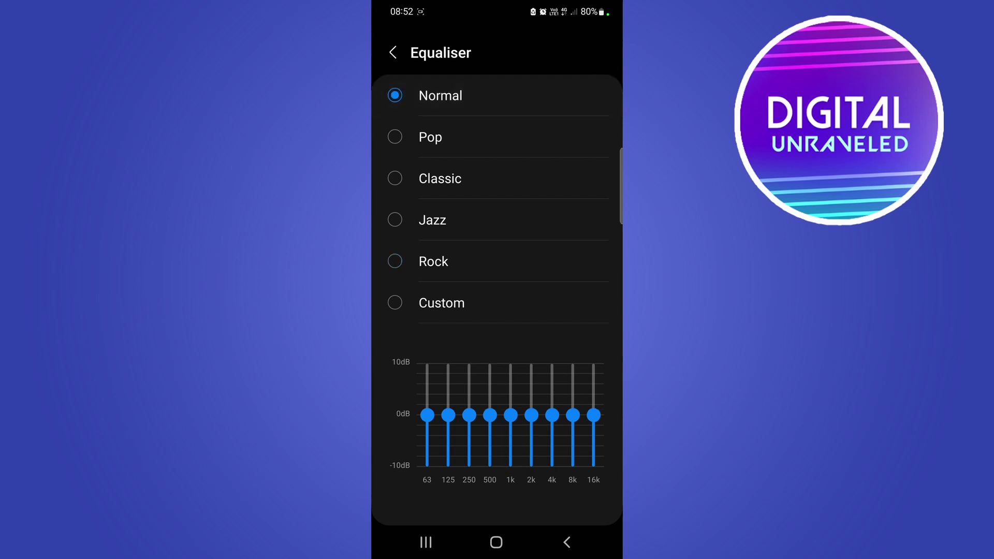